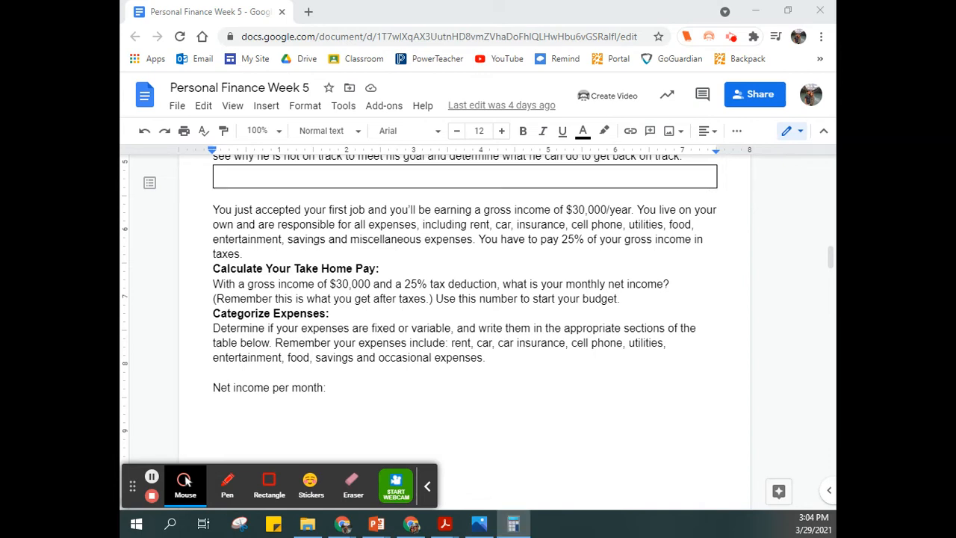
Step: In Calculator, enter the 30,000 gross income and start multiplying it by a decimal factor, keeping the window clear of the instructions
drag(545, 73, 581, 62)
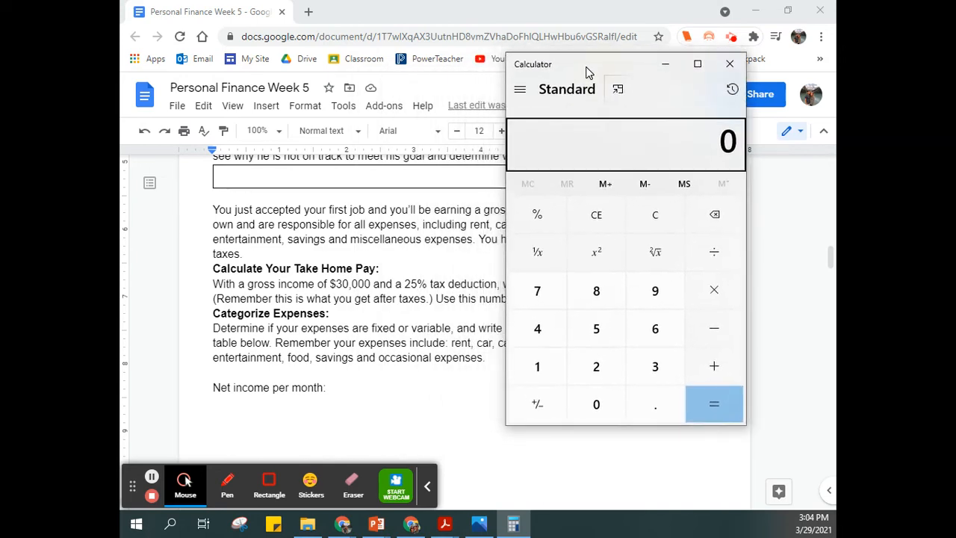
click(650, 374)
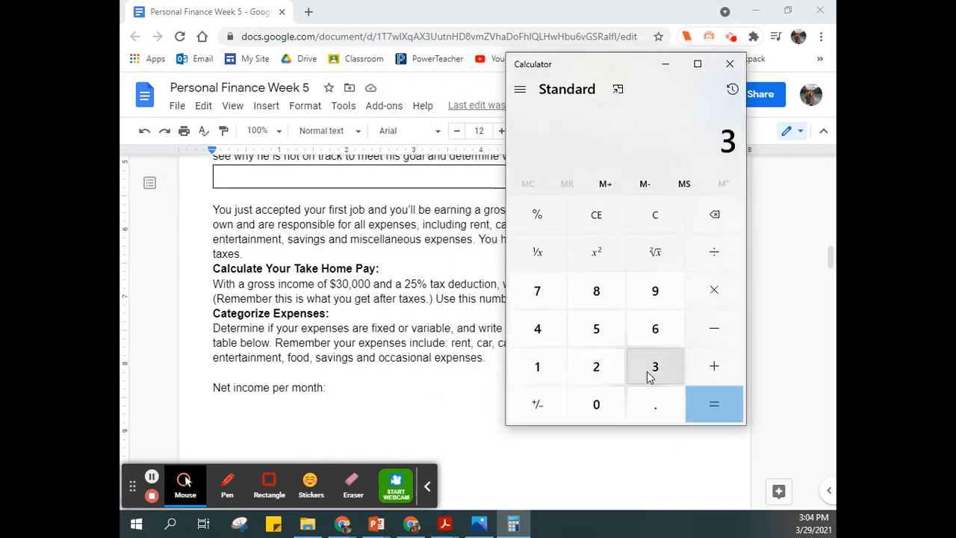
click(622, 407)
click(620, 403)
double_click(620, 403)
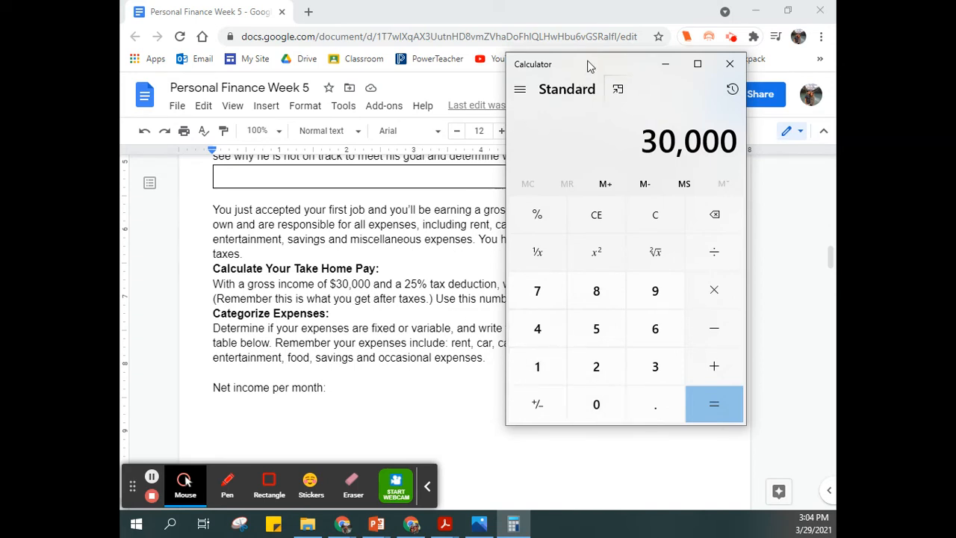
drag(587, 67, 626, 63)
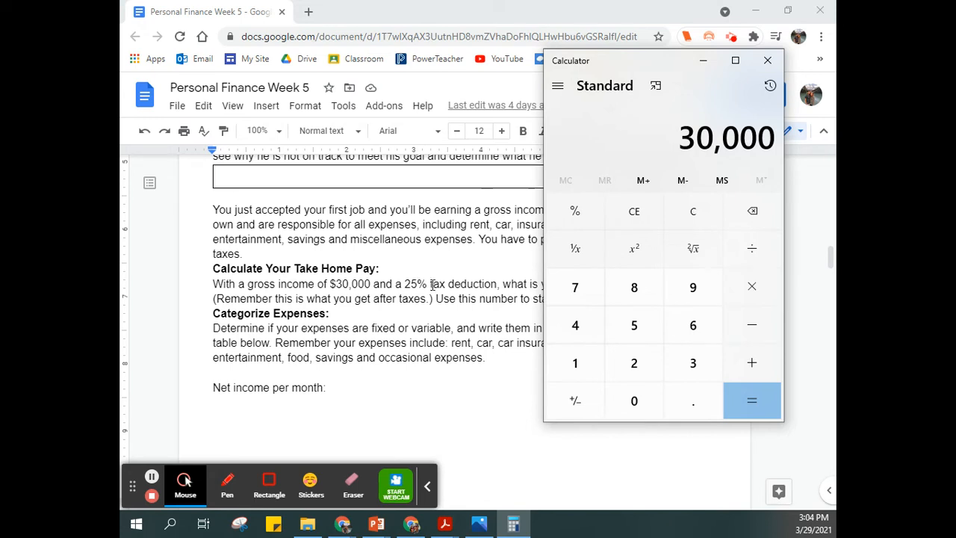
click(758, 295)
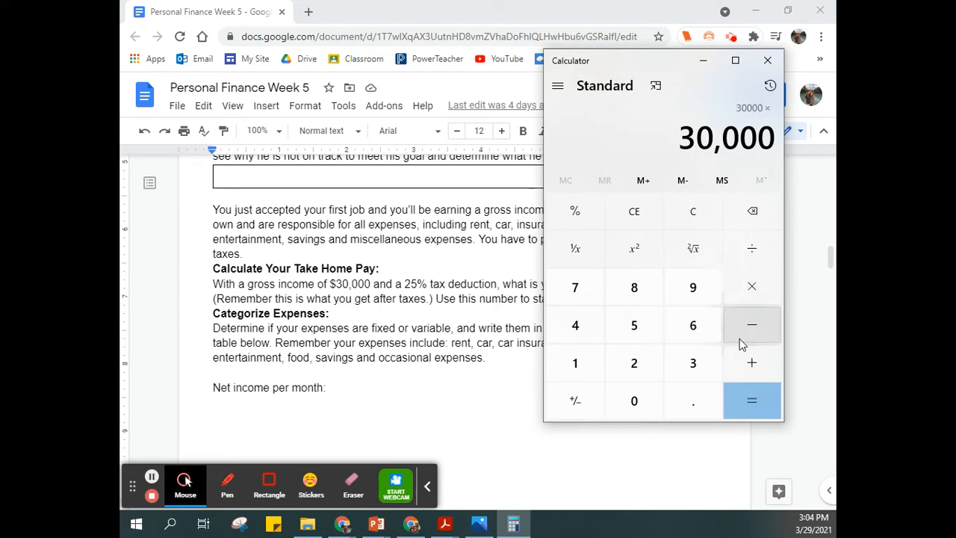
click(702, 398)
click(654, 367)
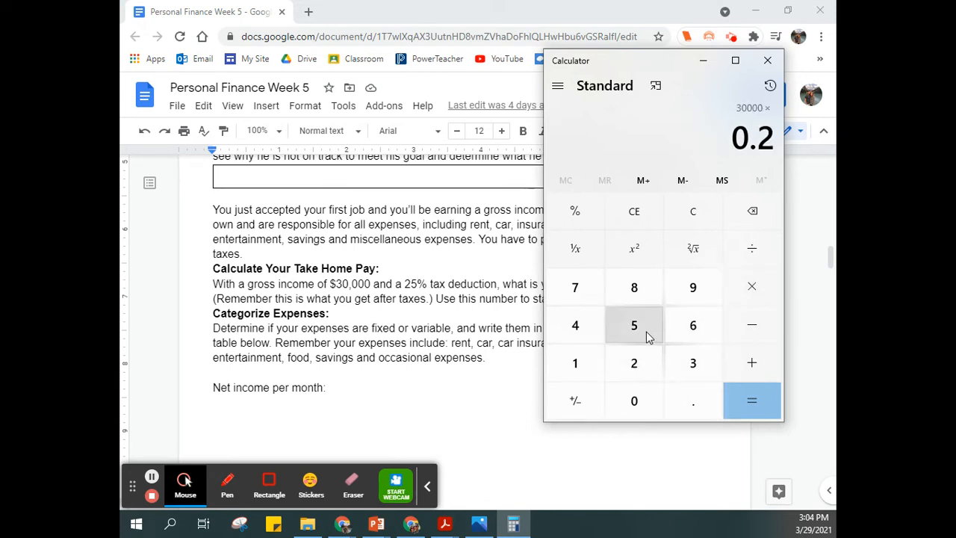
click(646, 331)
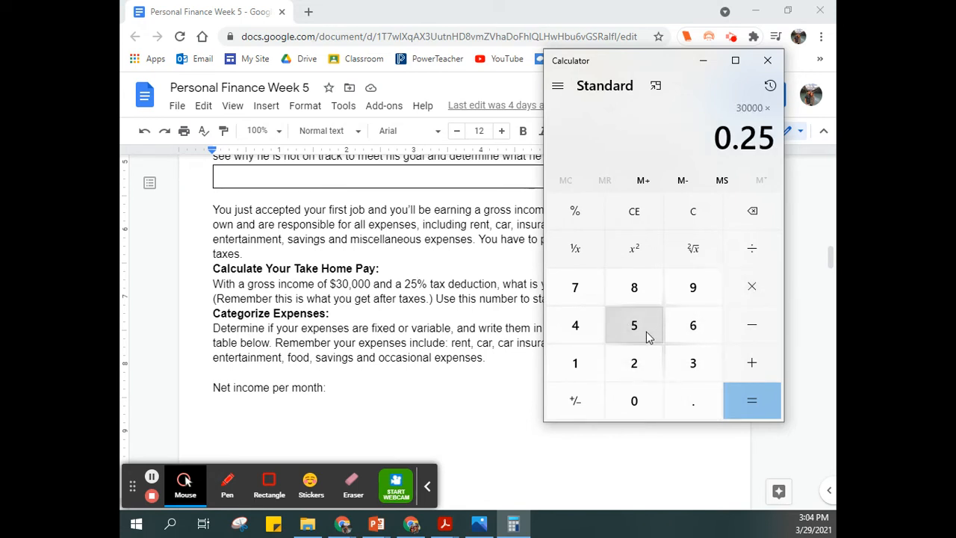
click(764, 217)
click(763, 215)
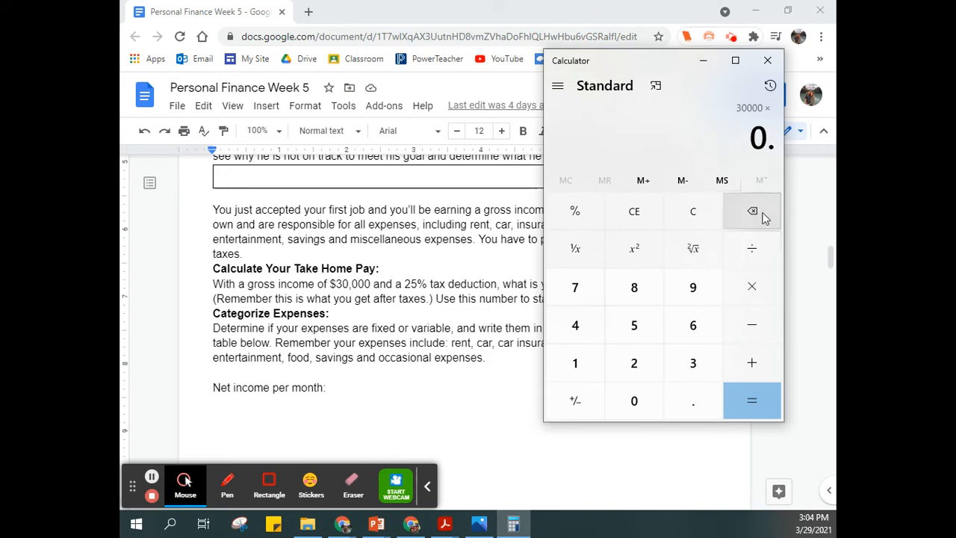
Step: Complete the multiplier as 0.75 and calculate the annual net income
click(587, 288)
click(634, 323)
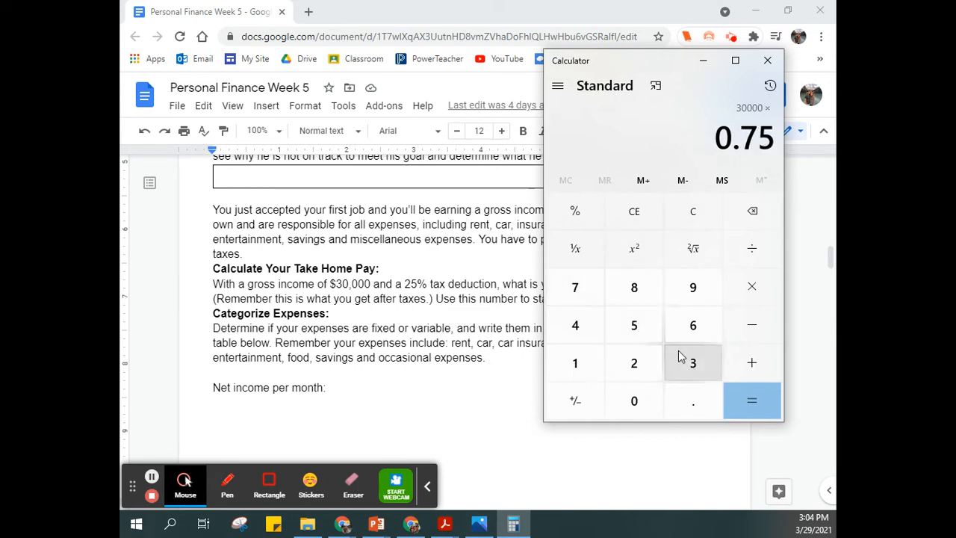
click(751, 401)
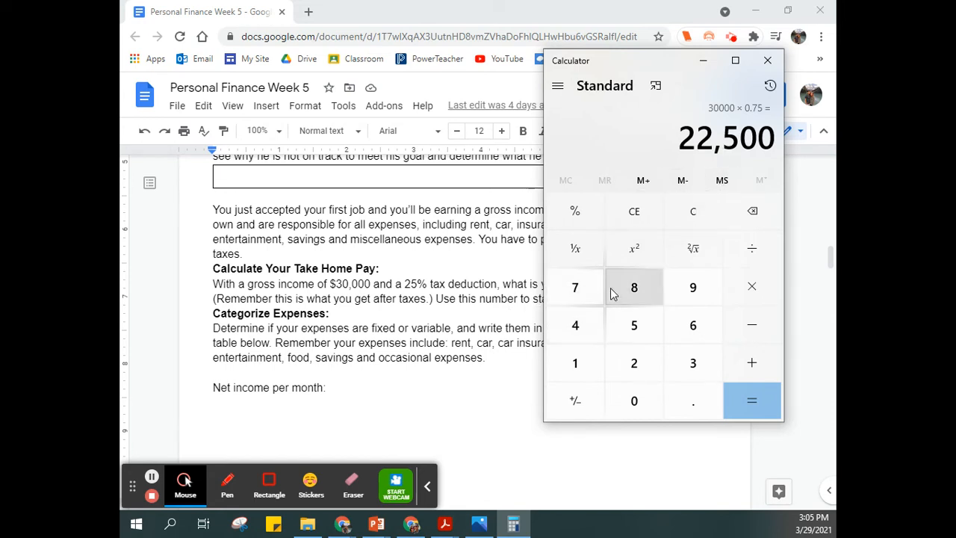
Step: Divide the annual net income by 12 to get the monthly net income
click(739, 251)
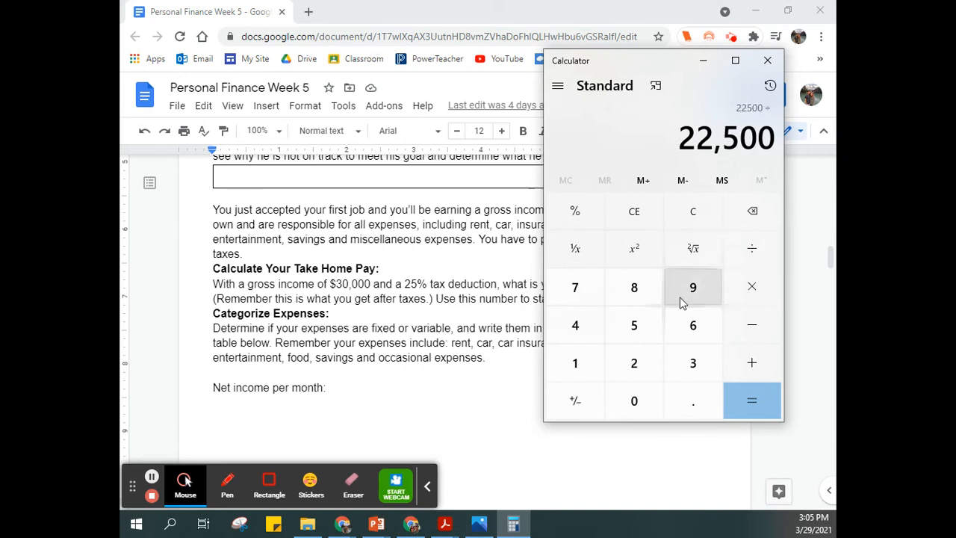
click(577, 364)
click(619, 363)
click(741, 393)
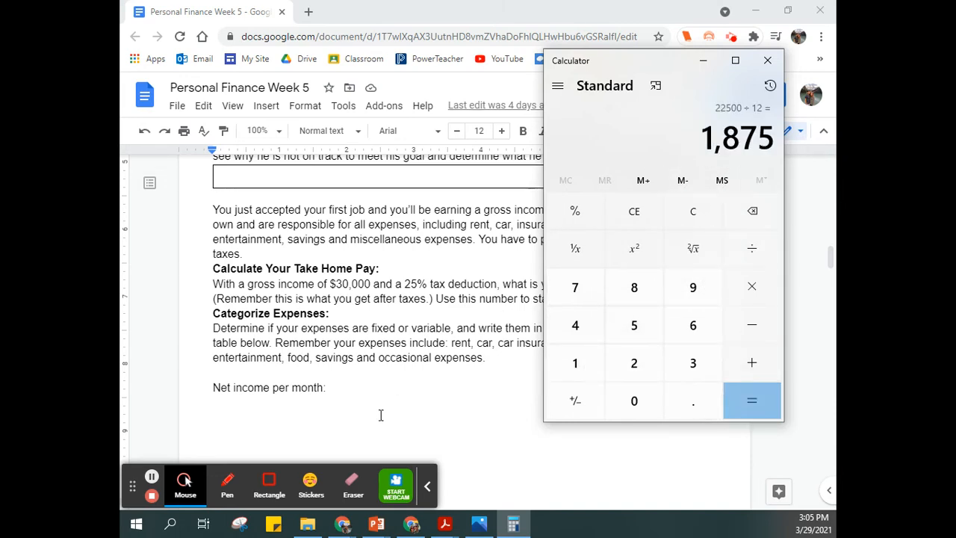
Step: Switch to the Google Docs worksheet and enter $1,875 after "Net income per month:"
click(346, 389)
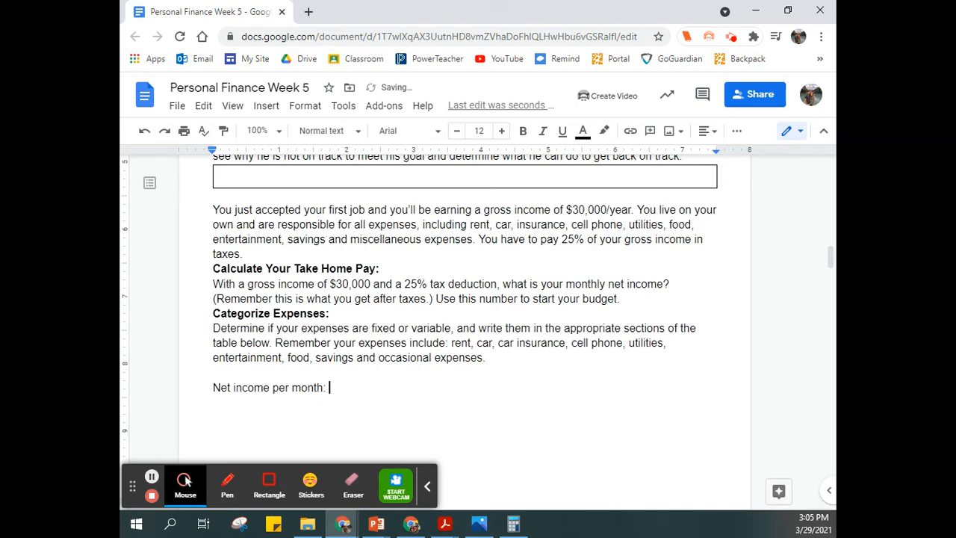
key(alt+Tab)
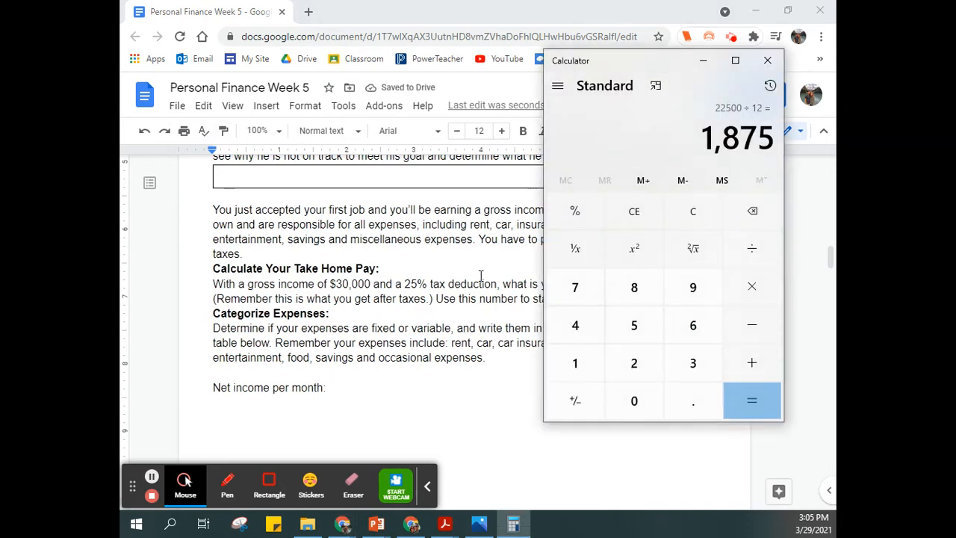
click(352, 394)
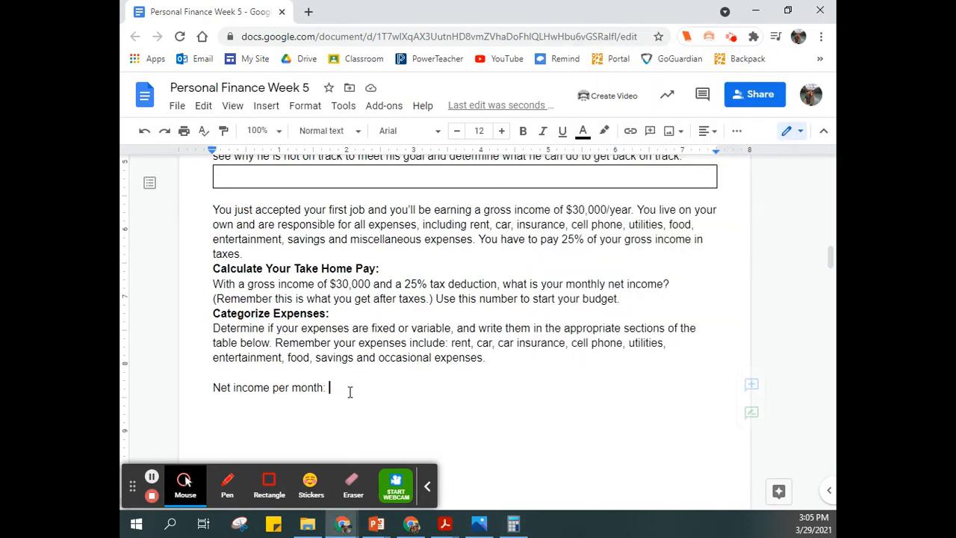
text($)
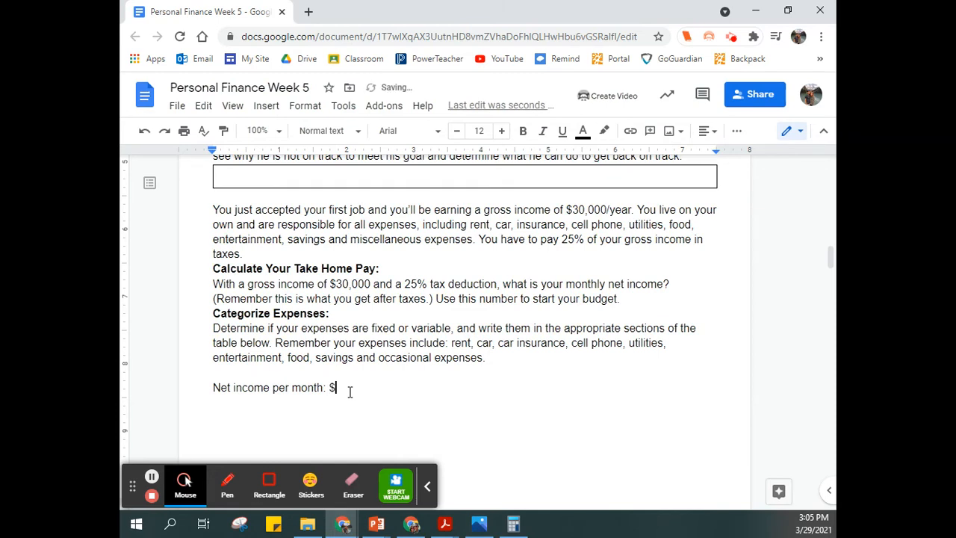
text(1,675)
Step: Review the expense categories, the fixed and variable expenses table, and the net-pay percentages listed below it
scroll(531, 367, down, 2)
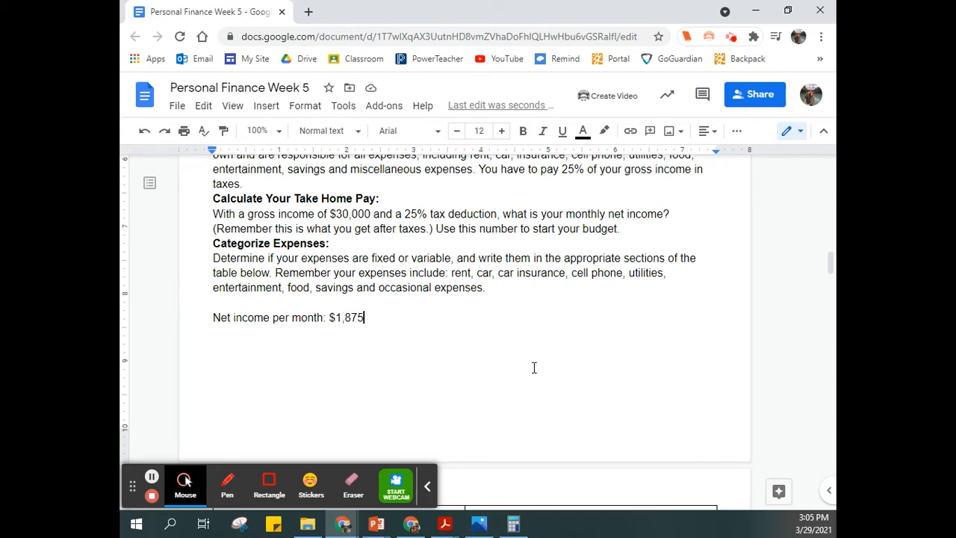
scroll(463, 396, down, 2)
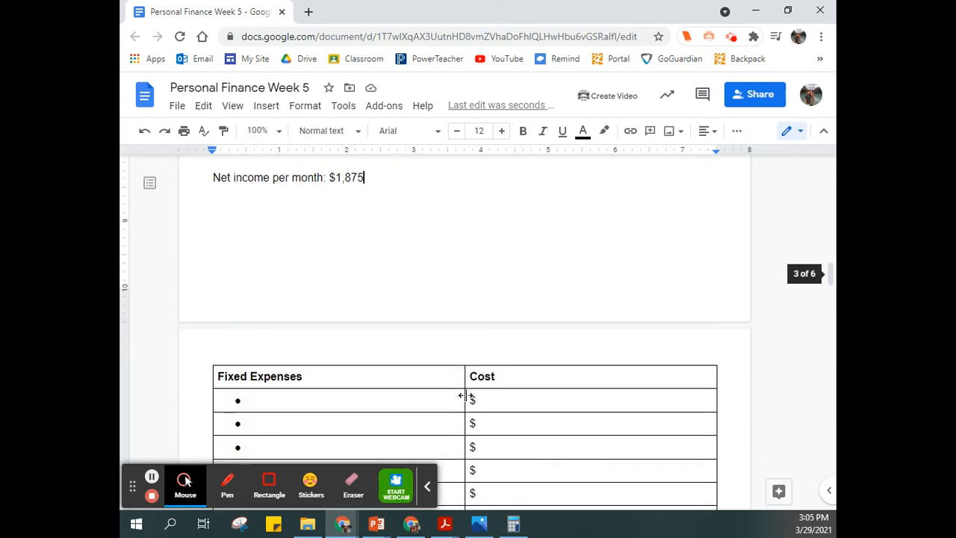
scroll(465, 399, up, 1)
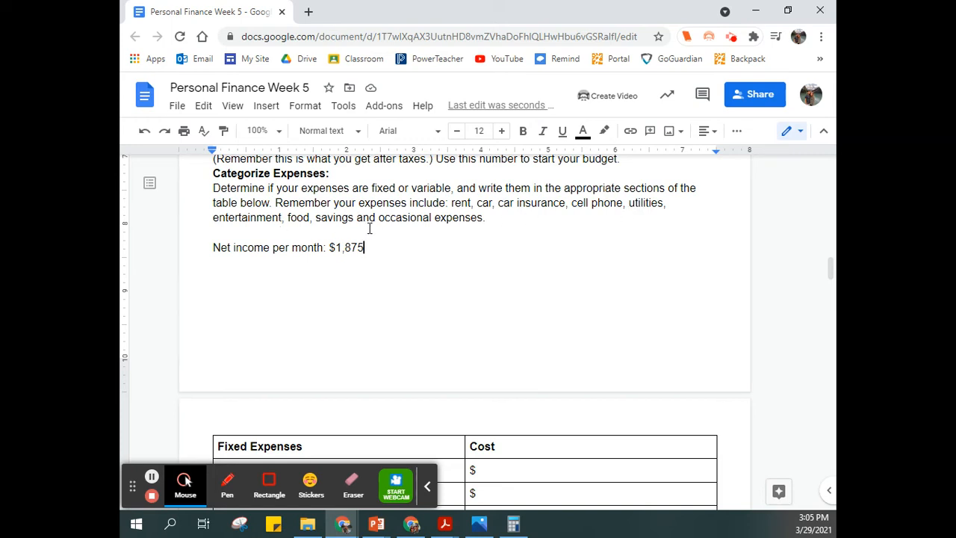
scroll(494, 284, down, 4)
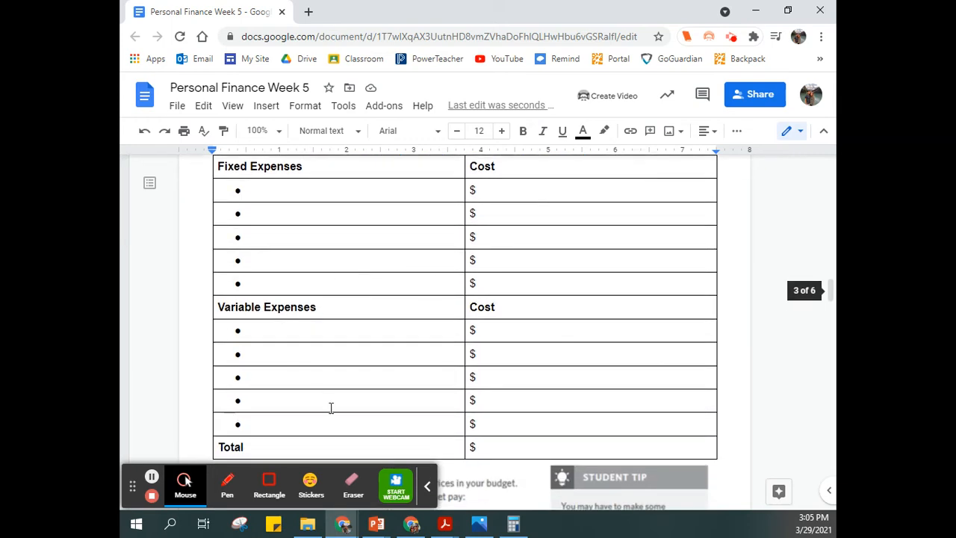
scroll(442, 327, down, 4)
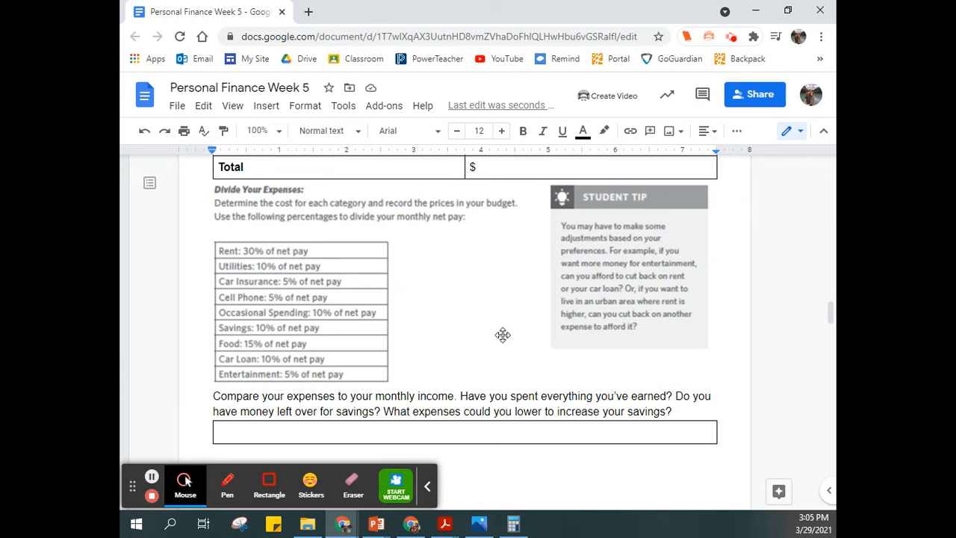
scroll(508, 332, up, 1)
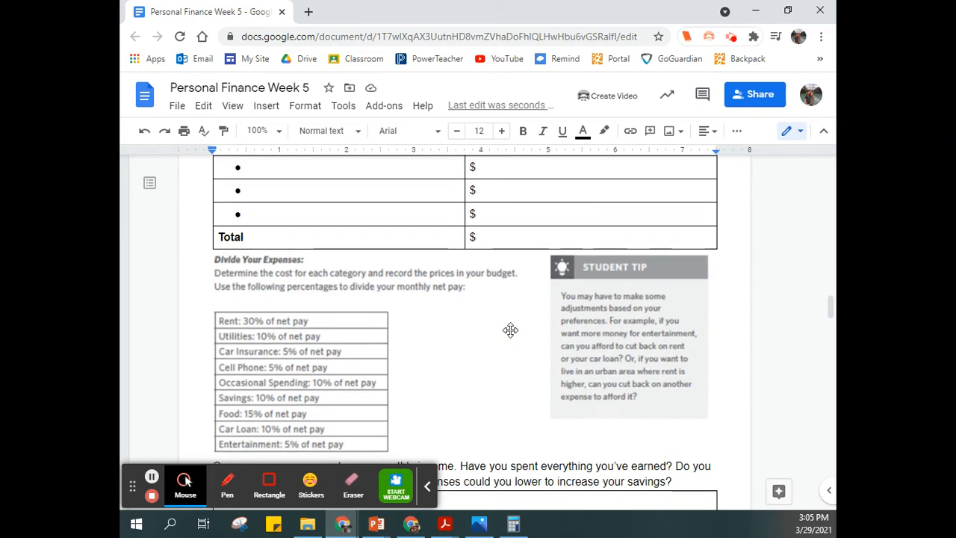
scroll(511, 330, up, 6)
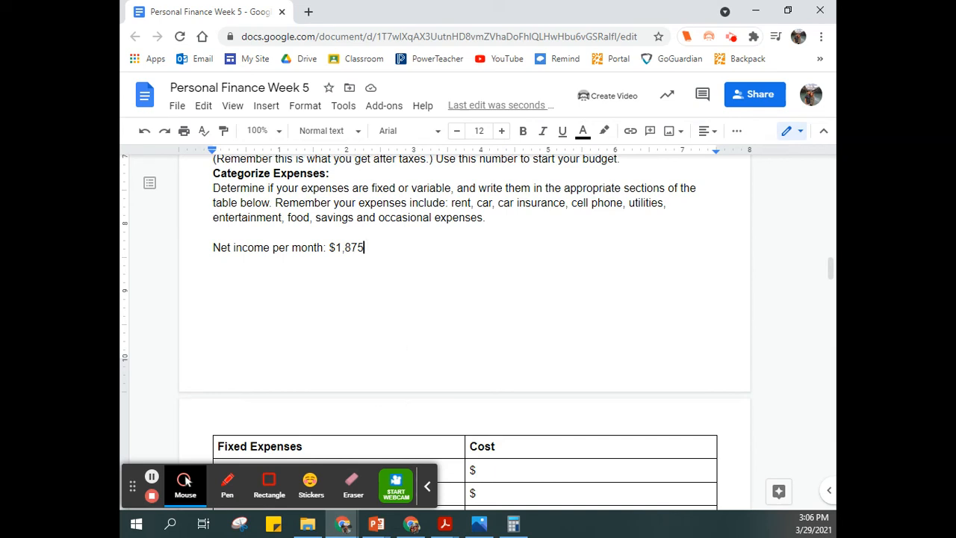
Step: In Calculator, multiply the monthly net income of 1,875 by 0.3 to work out the rent
click(513, 524)
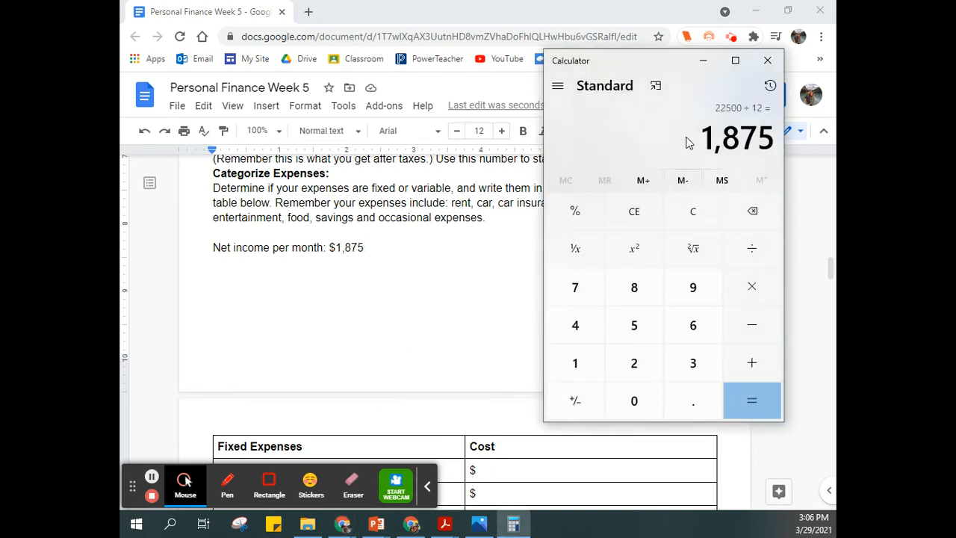
click(761, 286)
text(.3)
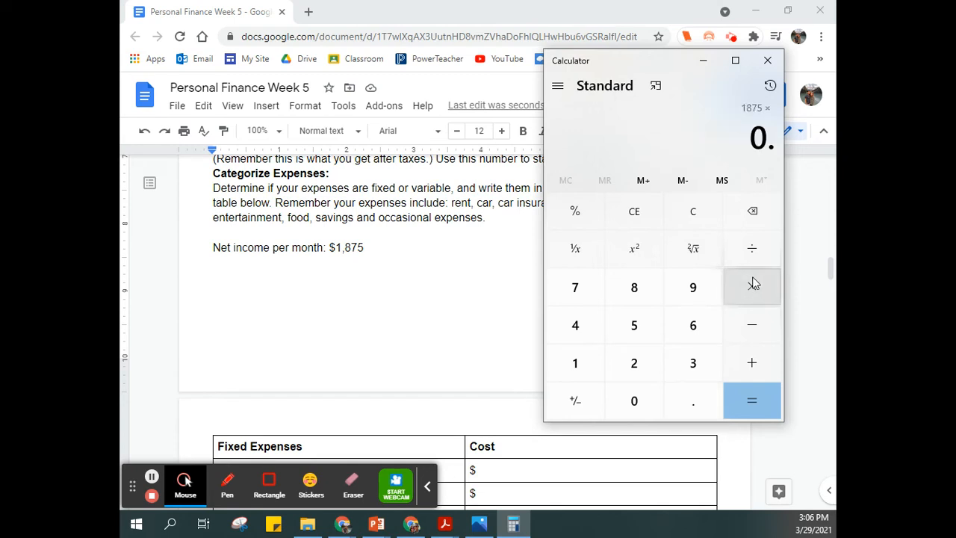
click(775, 398)
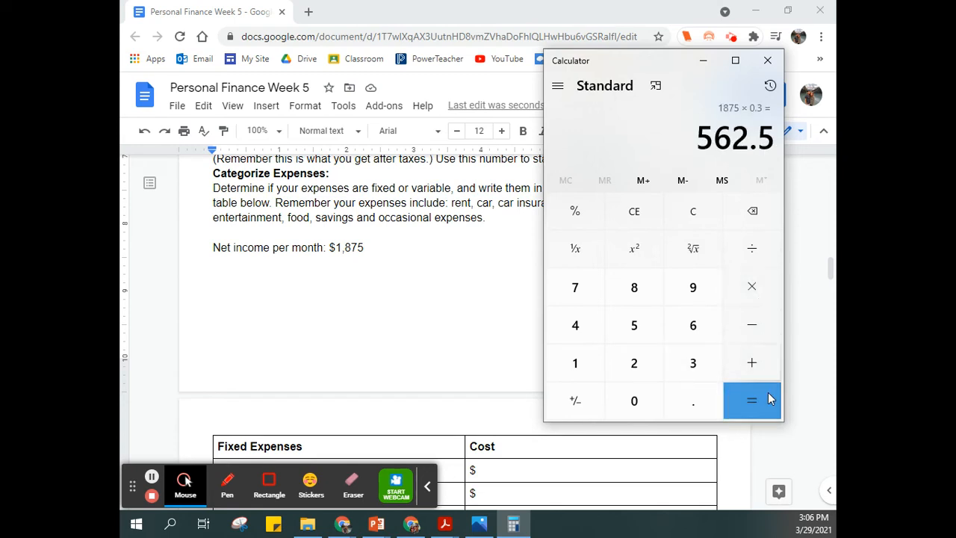
Step: Enter "Rent" as the first item under Fixed Expenses in the worksheet table and go to its cost cell
scroll(448, 256, down, 1)
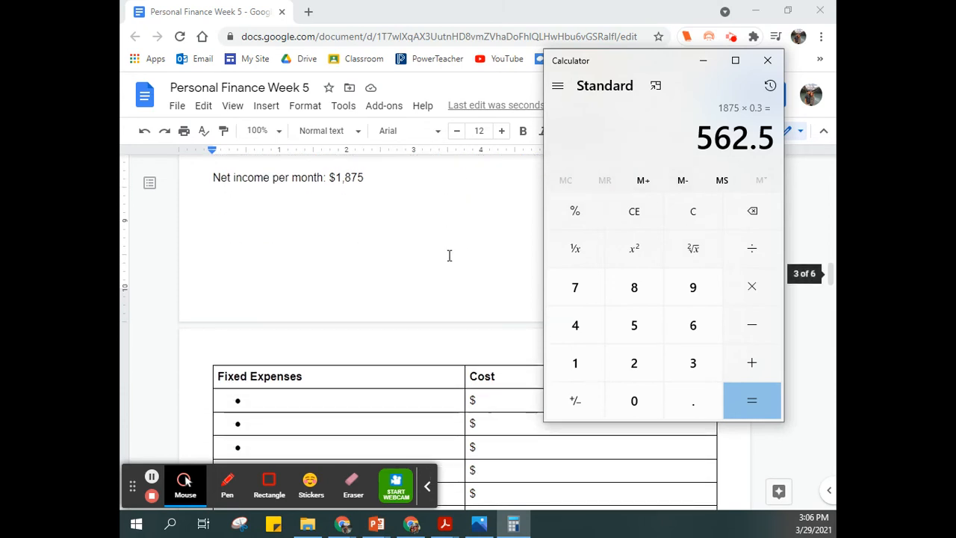
scroll(431, 272, down, 1)
scroll(431, 272, down, 1)
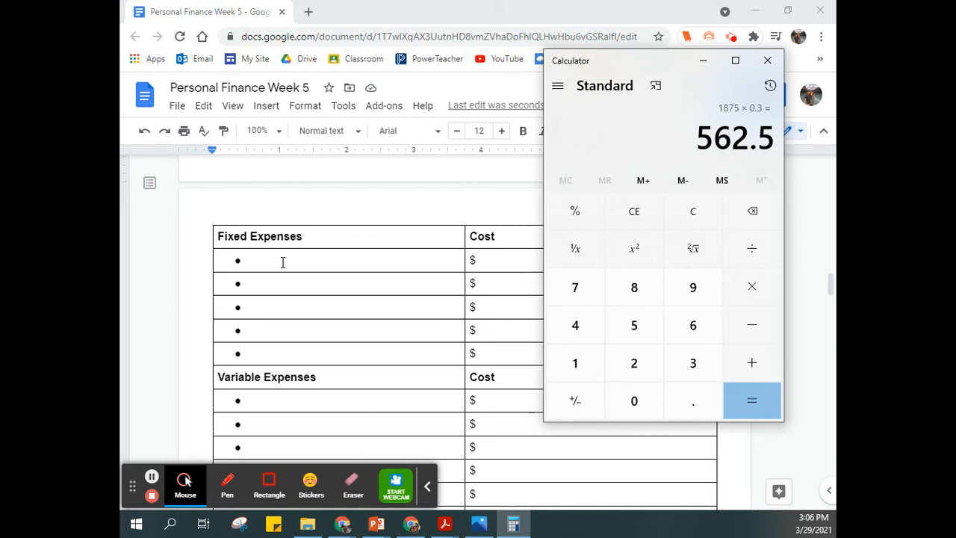
double_click(283, 262)
click(283, 263)
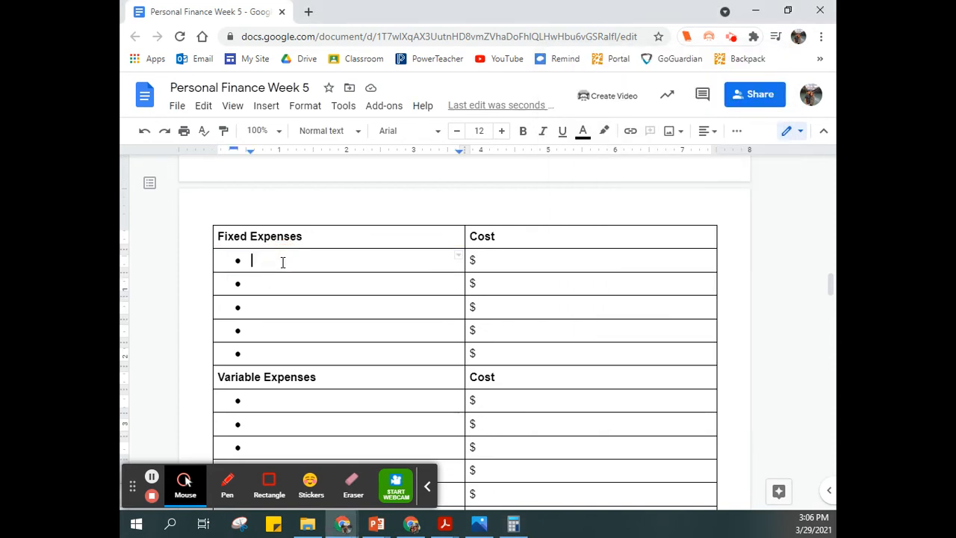
text(Rent)
key(Tab)
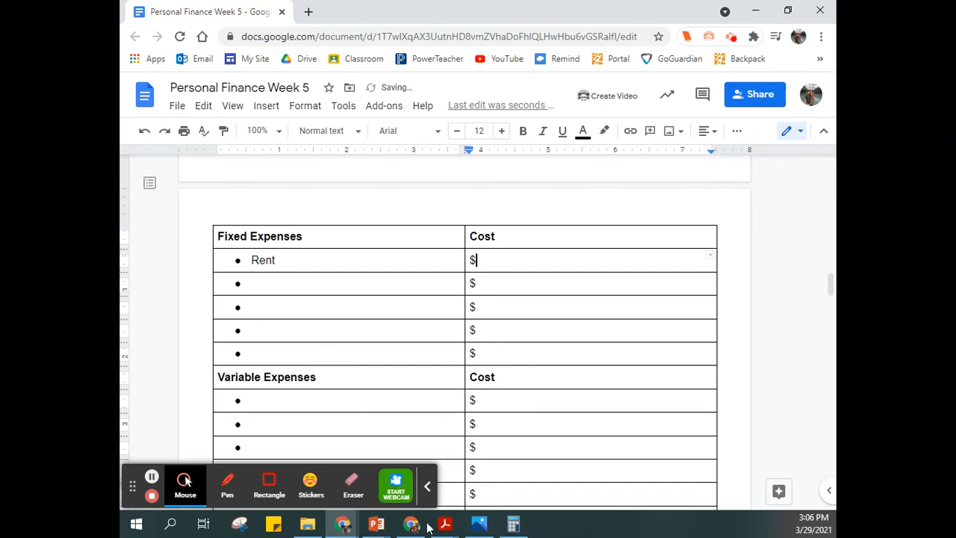
Step: Check the rent result in Calculator and enter 562.50 as the cost of Rent in the worksheet table
click(513, 523)
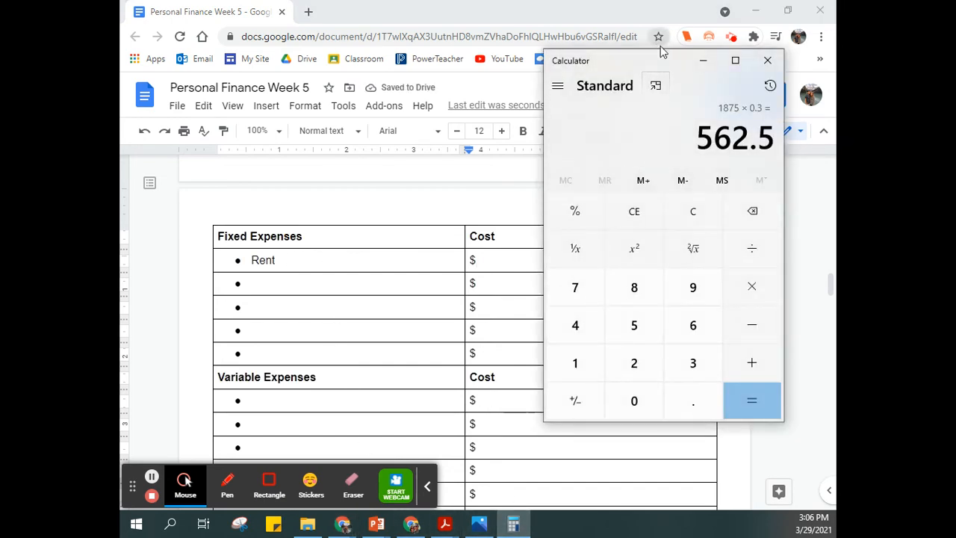
drag(662, 60, 121, 79)
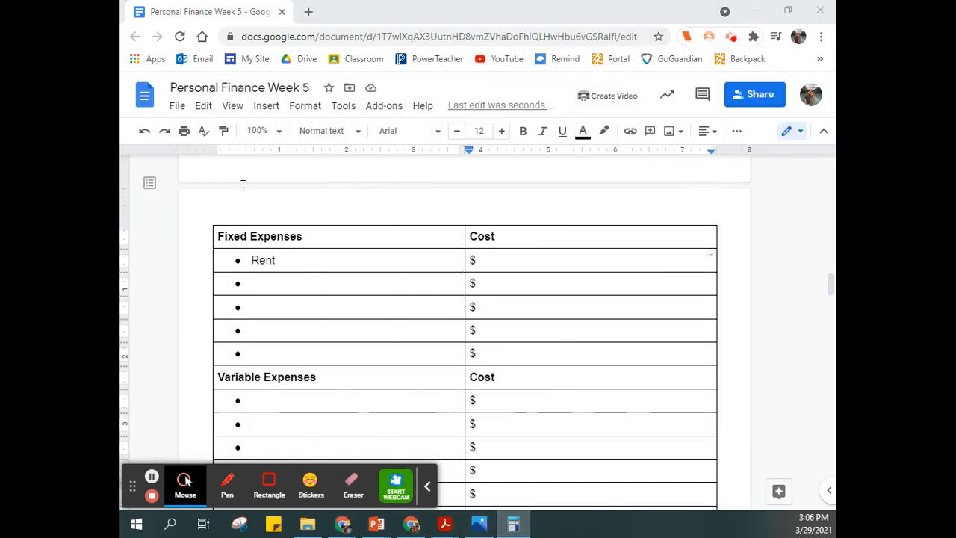
click(529, 259)
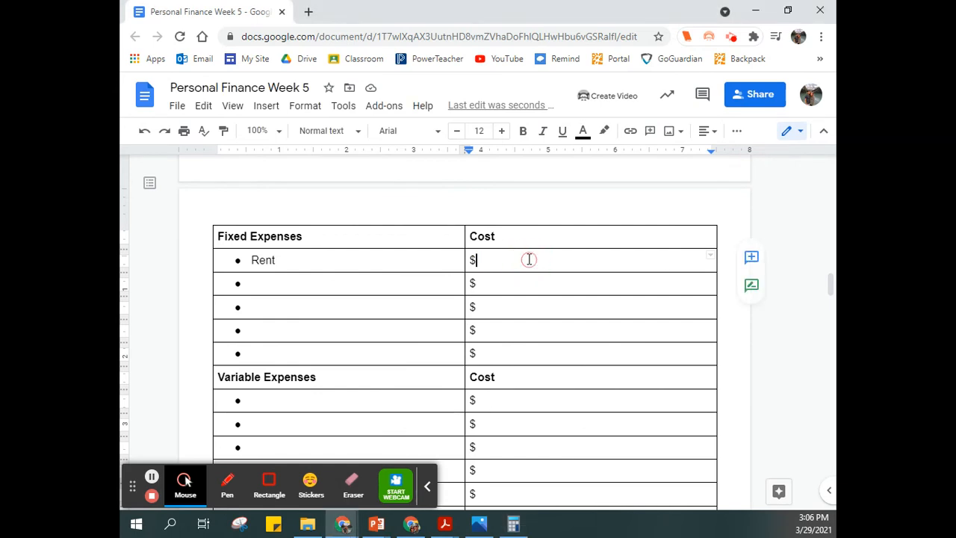
text(5)
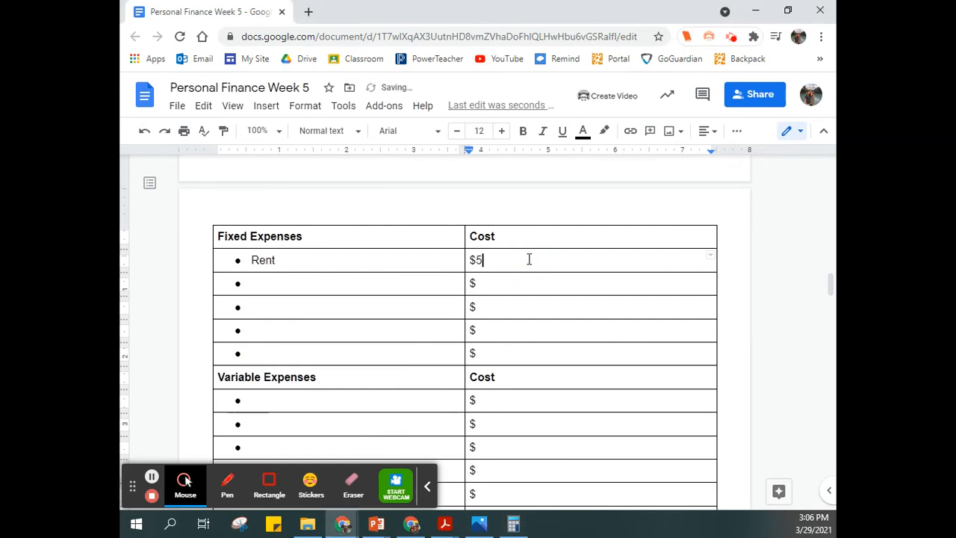
text(62)
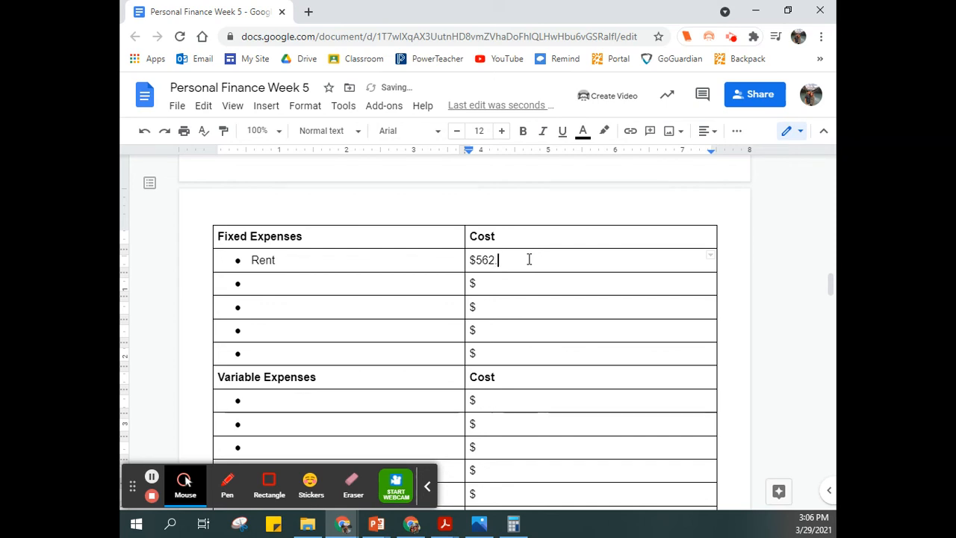
text(.50)
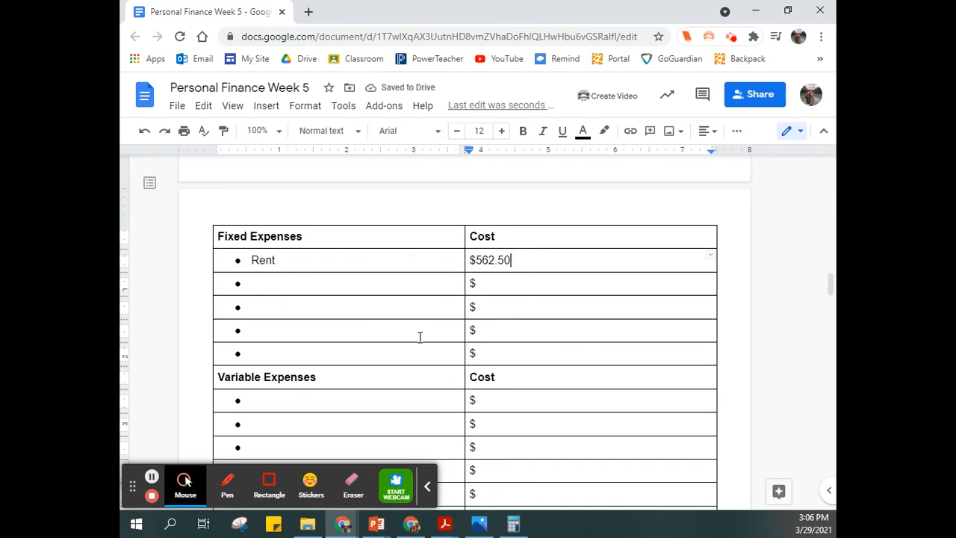
Step: In Calculator, divide 562.5 by 0.3 to recover the monthly net income, and multiply that by 0.1 for the car payment
scroll(418, 336, down, 1)
scroll(451, 320, up, 5)
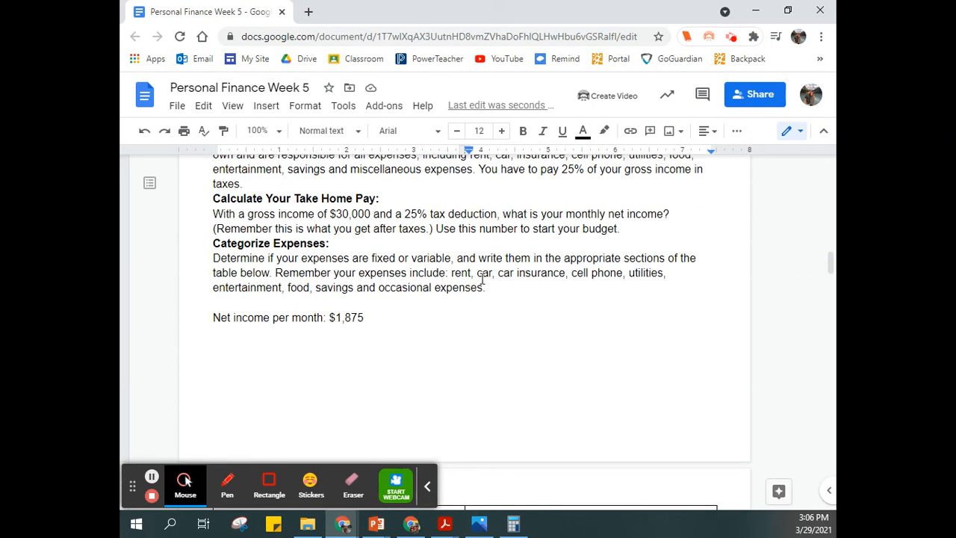
scroll(483, 280, down, 9)
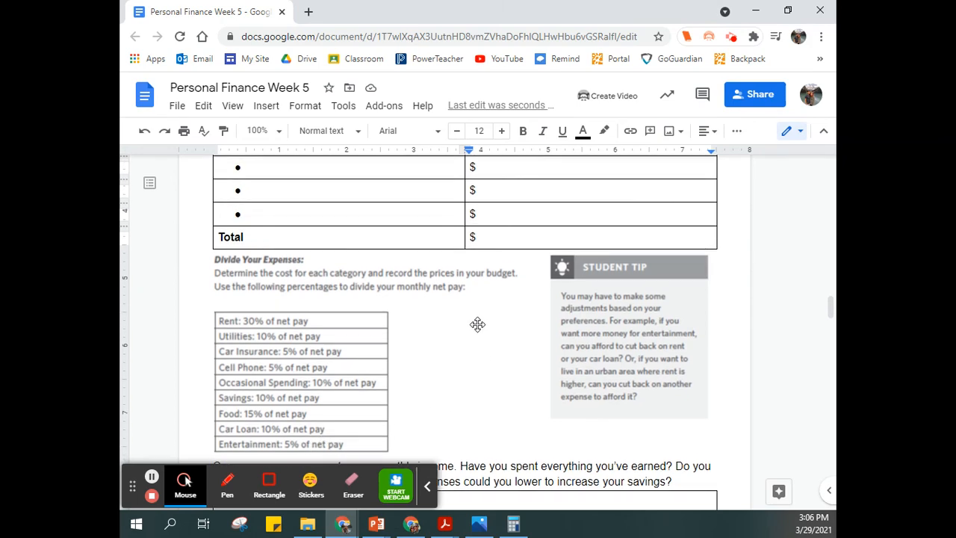
scroll(480, 320, up, 4)
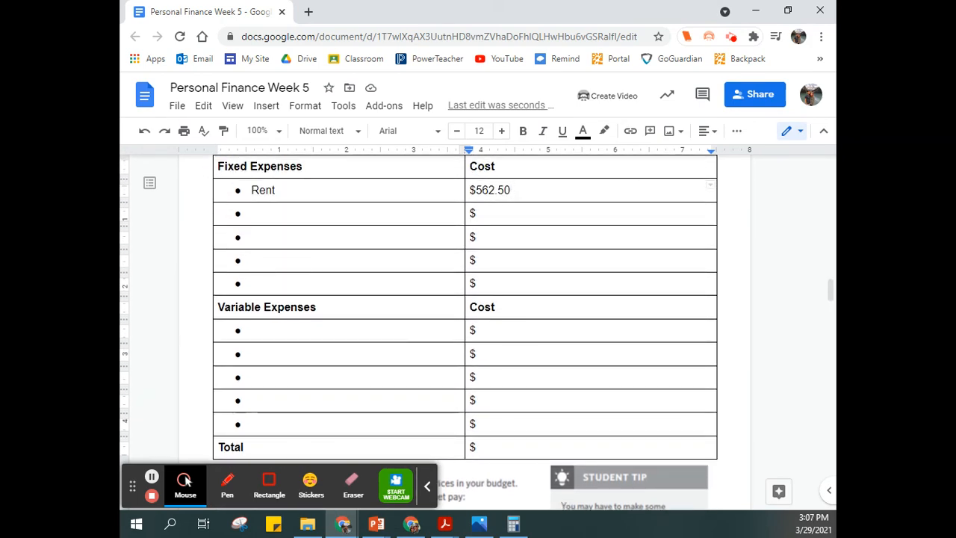
key(alt+Tab)
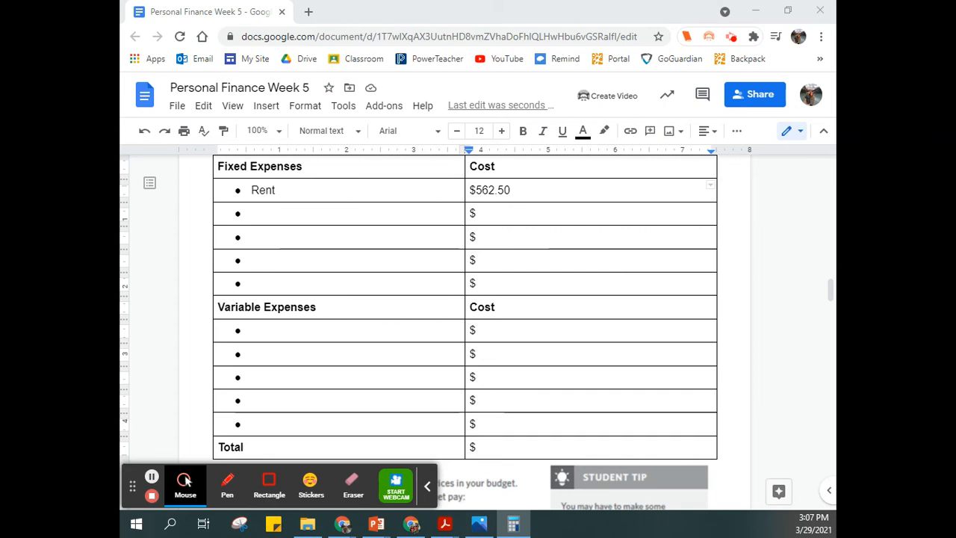
drag(121, 109, 601, 76)
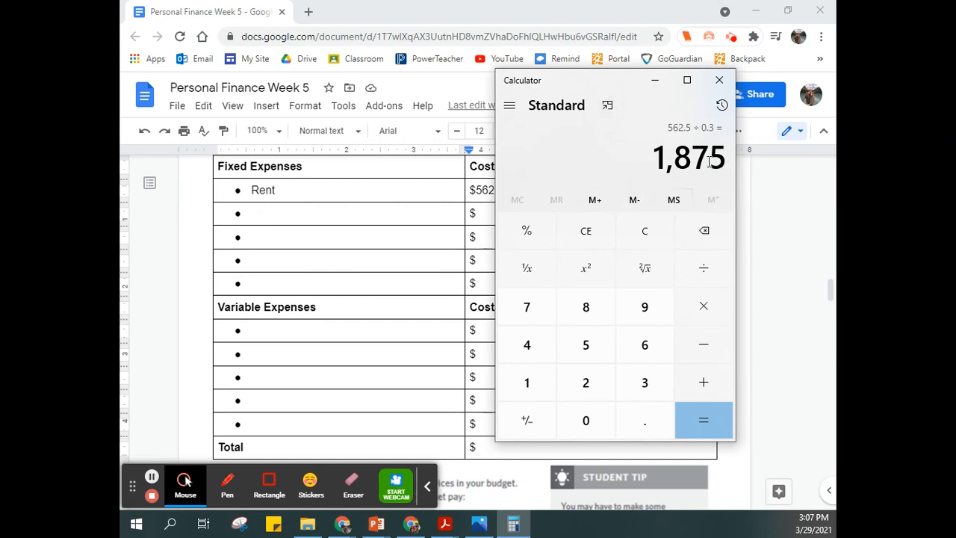
click(700, 312)
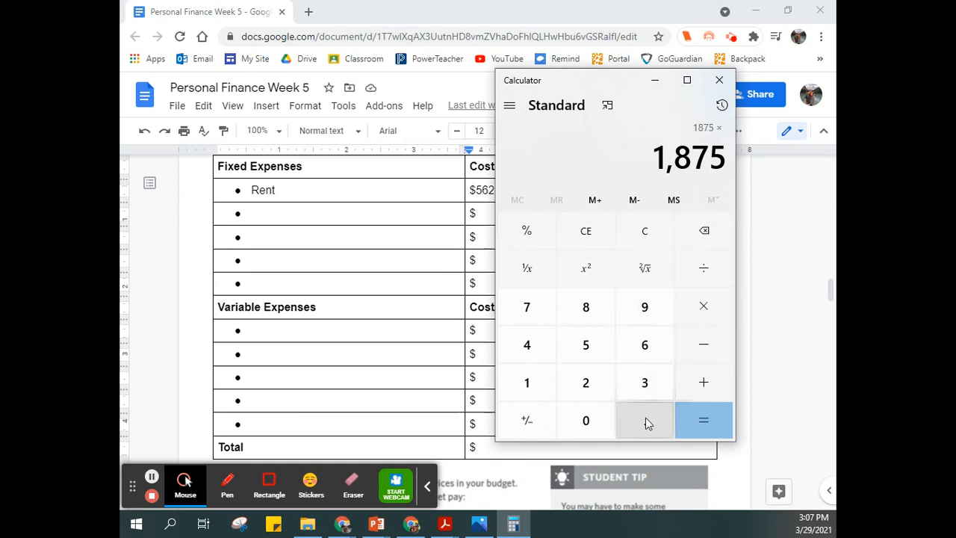
click(645, 418)
click(531, 385)
click(695, 420)
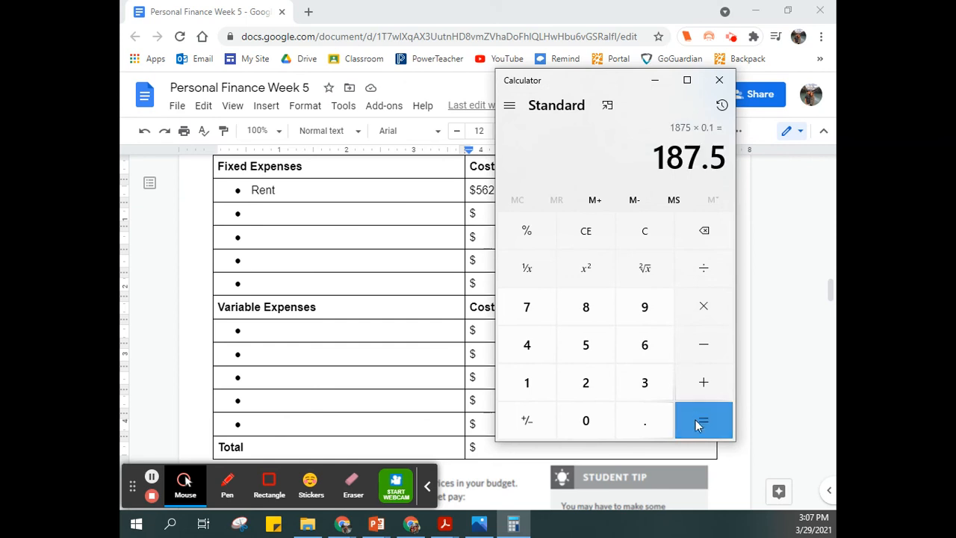
Step: Return to the worksheet and add "Car Payment" as the second fixed expense with a cost of $187.50
drag(622, 77, 420, 105)
click(336, 243)
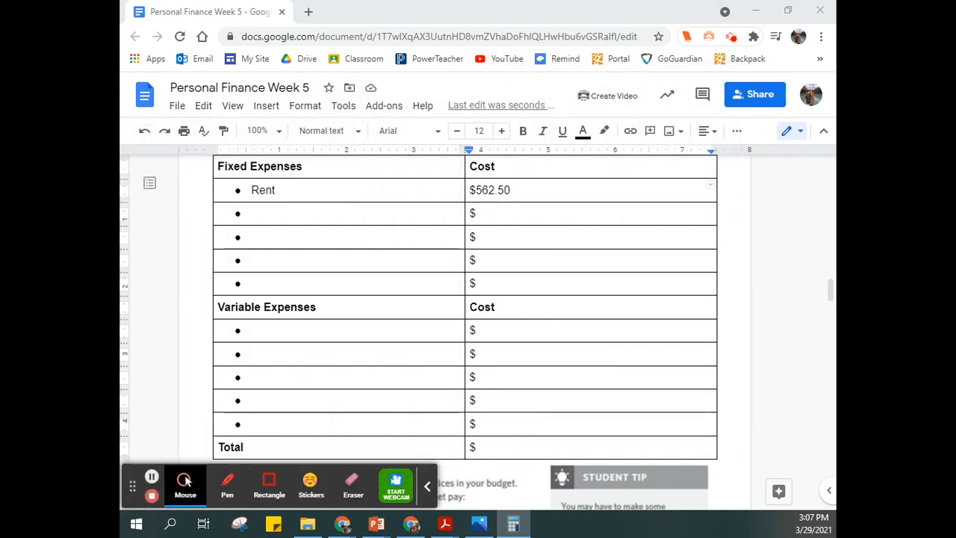
click(291, 215)
text(C)
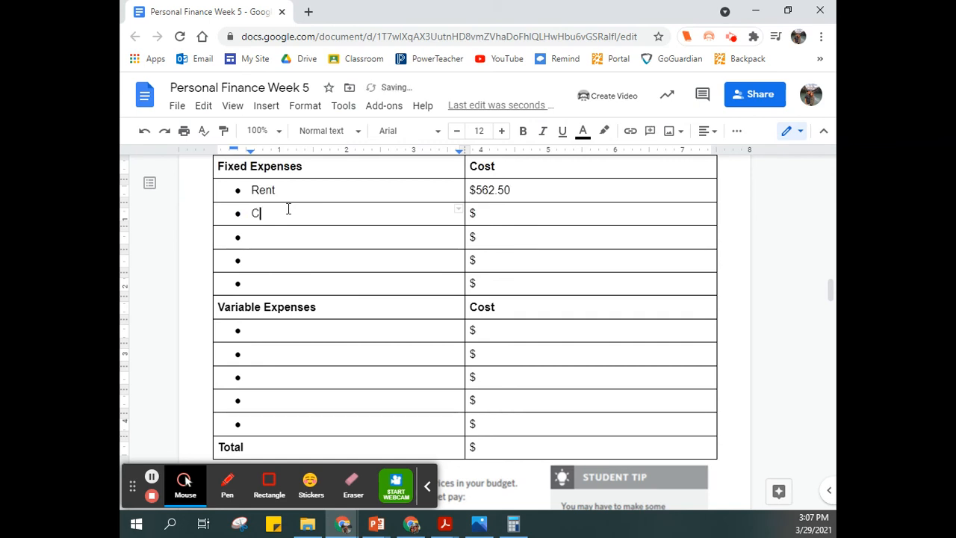
text(ar Payment)
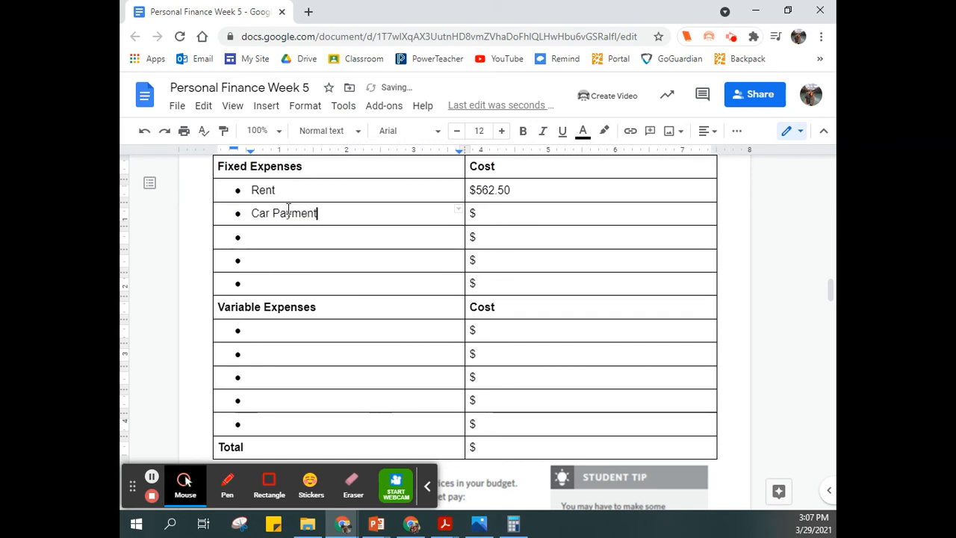
key(Tab)
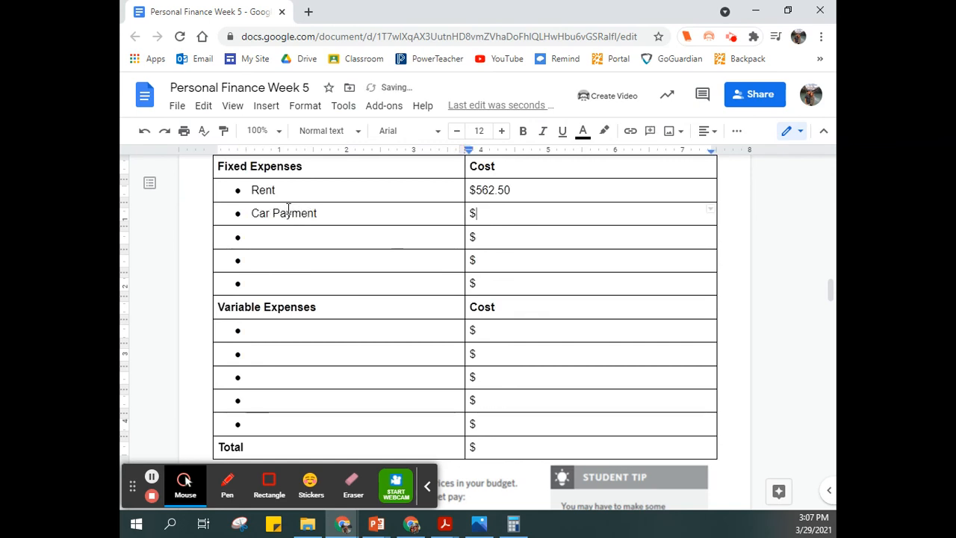
text(187.50)
Step: Review the listed expense categories, the net-pay percentages and the question comparing expenses with monthly income
scroll(392, 311, down, 4)
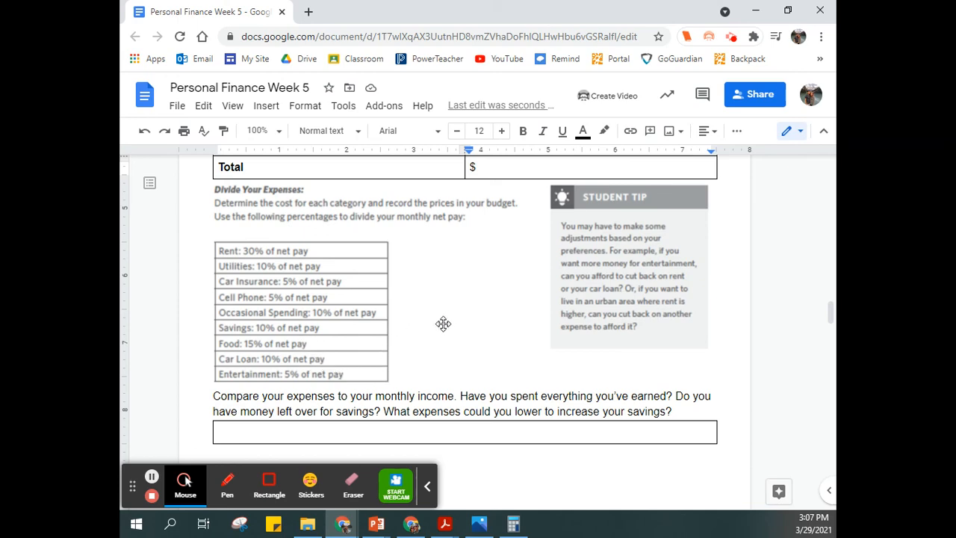
scroll(446, 320, up, 5)
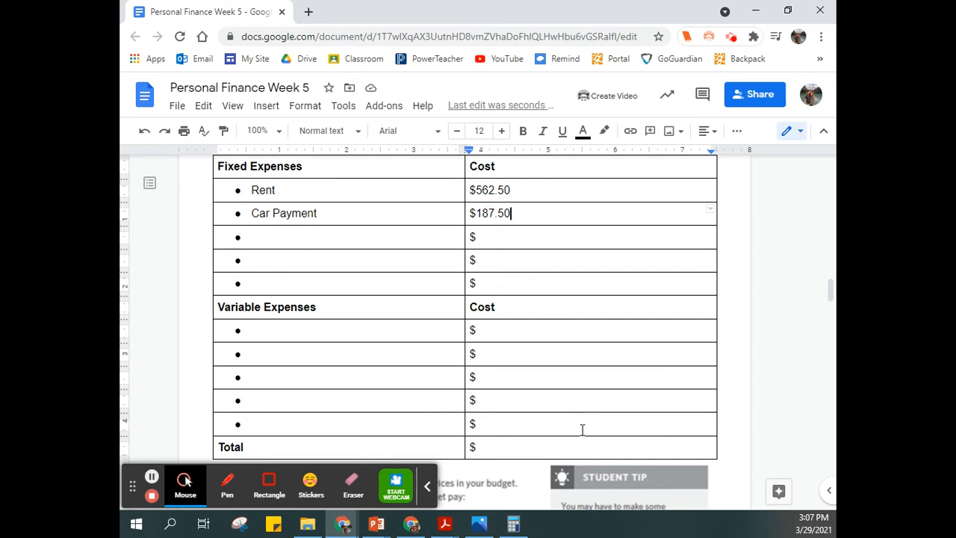
scroll(418, 386, up, 3)
scroll(415, 359, up, 2)
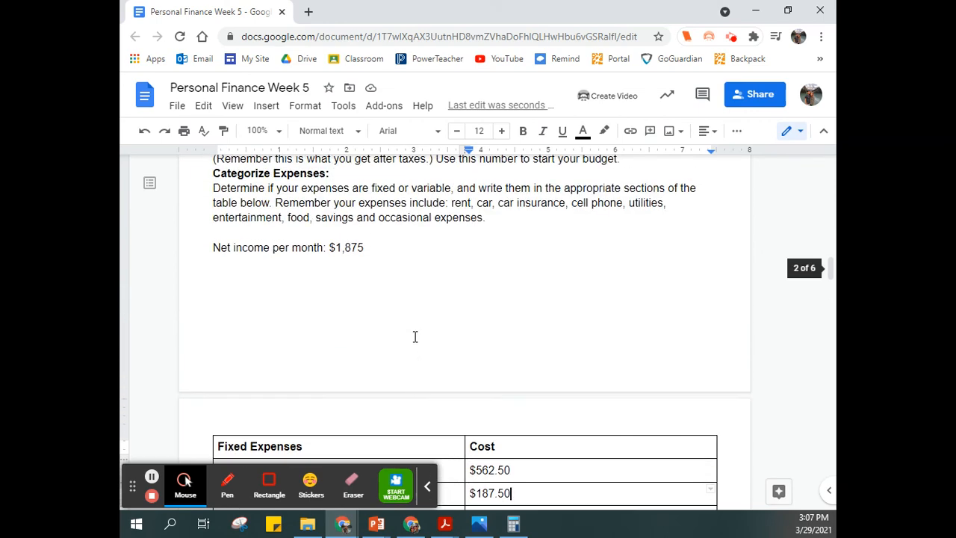
scroll(443, 314, down, 5)
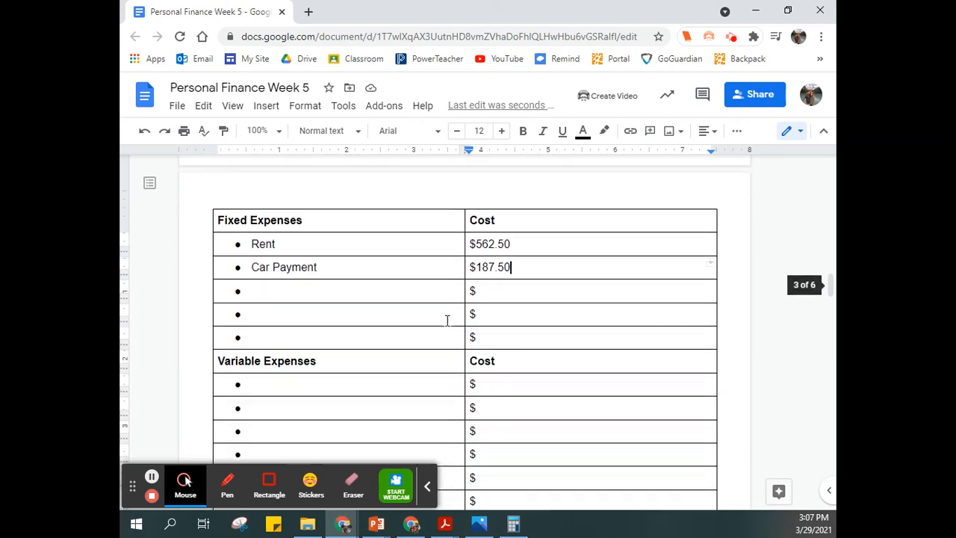
scroll(451, 319, down, 2)
scroll(453, 319, down, 1)
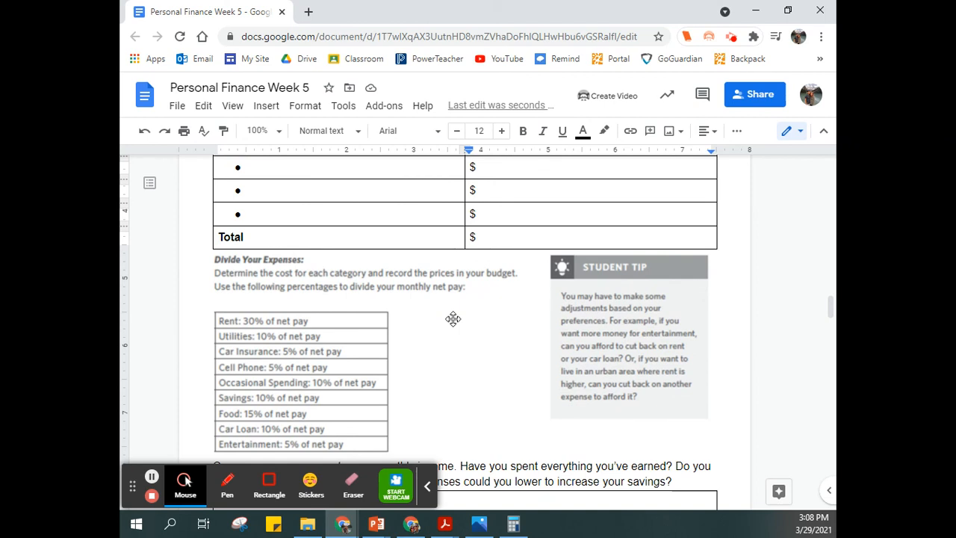
scroll(452, 319, down, 3)
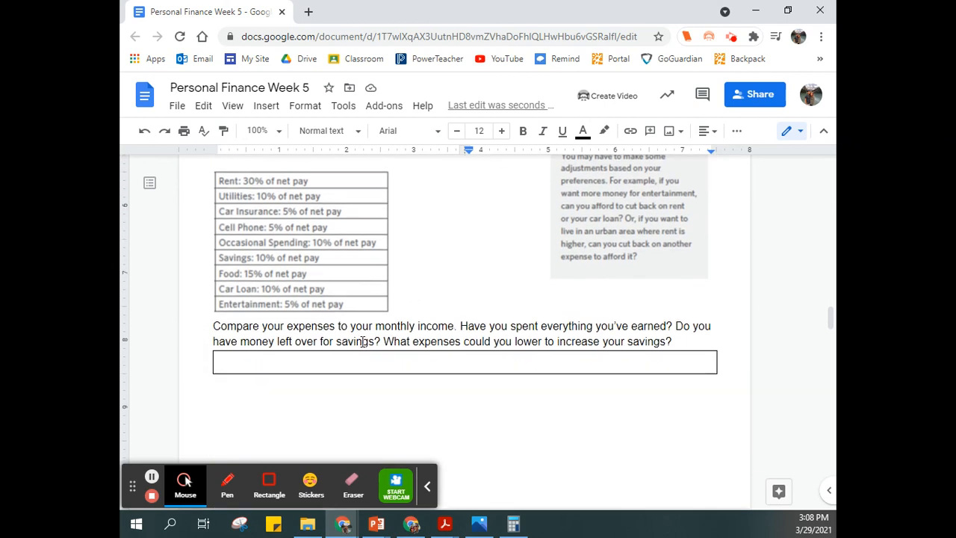